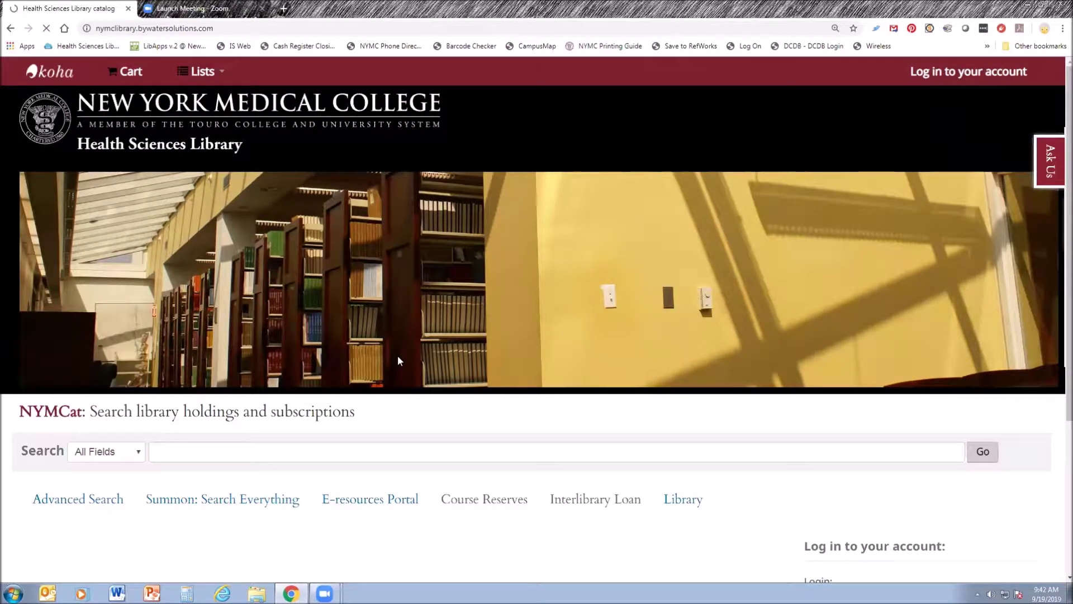
Search the library catalog by Title for "epidemiology".
scroll(474, 414, down, 2)
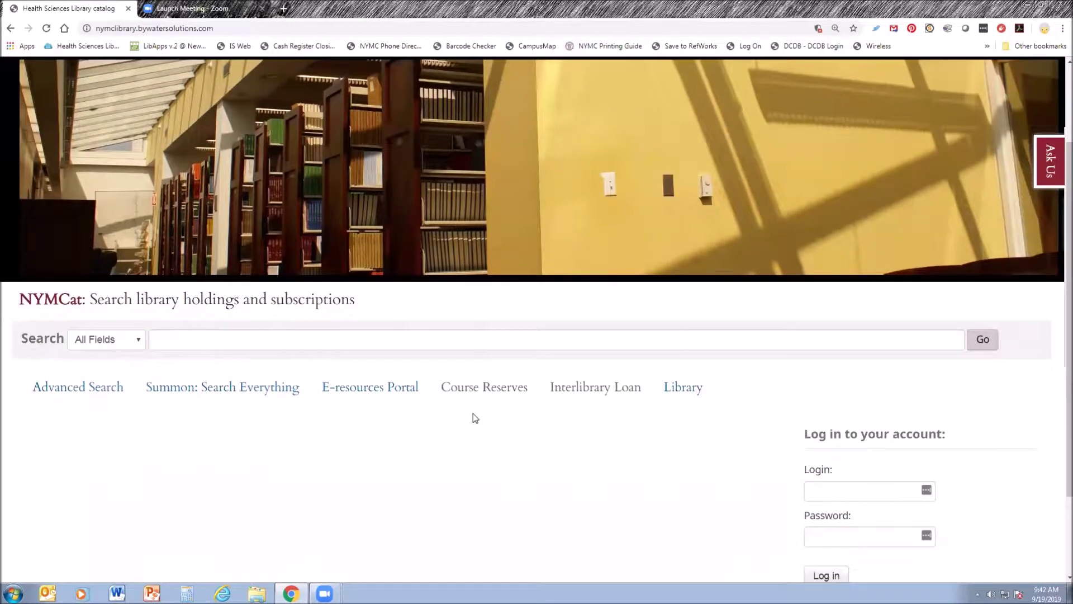
click(496, 342)
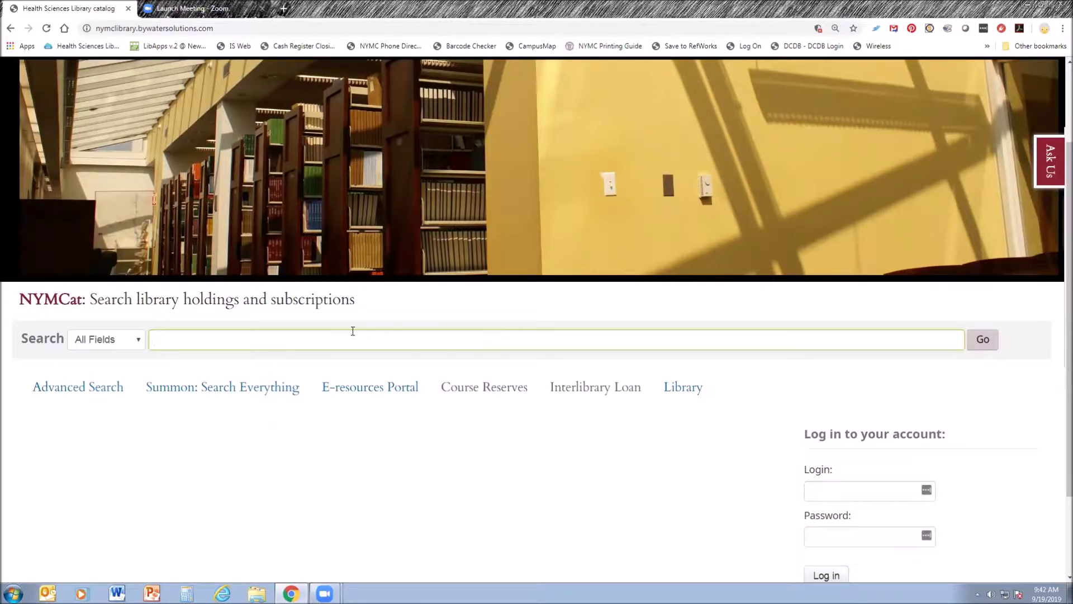
click(137, 342)
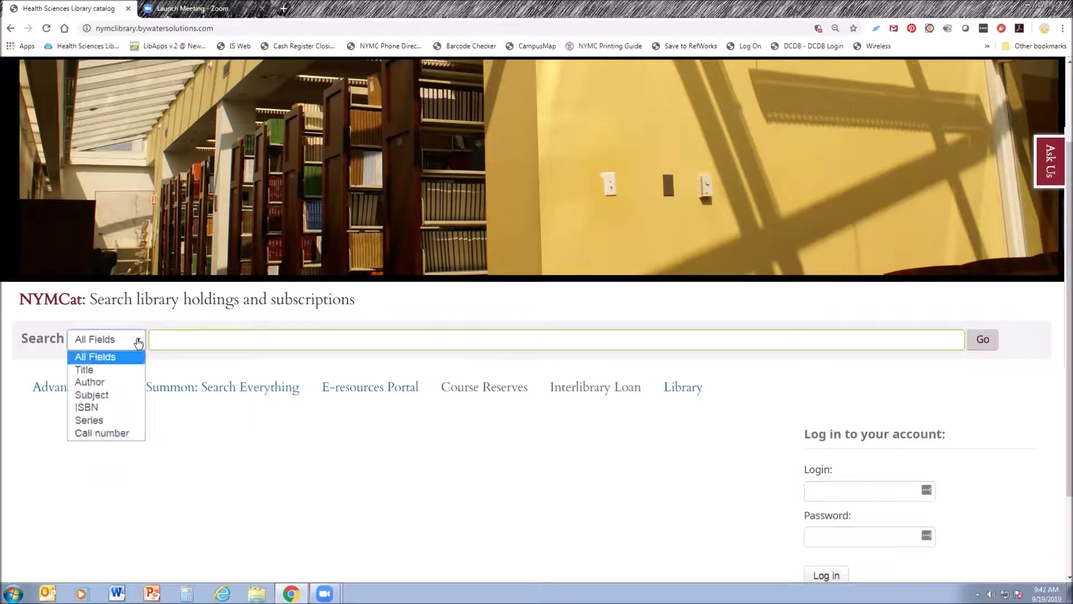
click(107, 366)
click(201, 343)
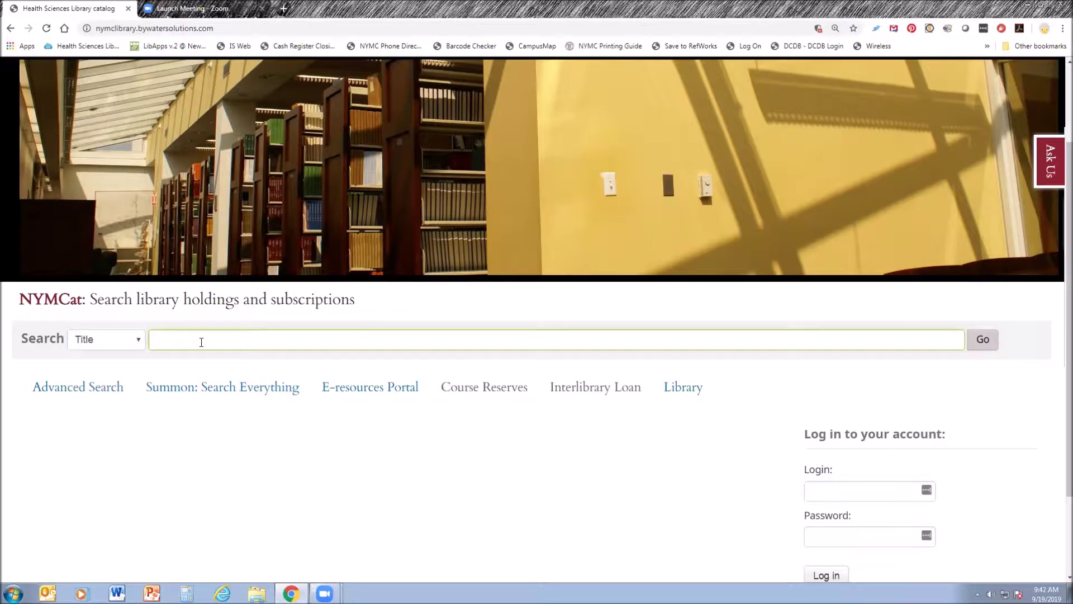
text(epidemiology)
click(988, 347)
click(988, 348)
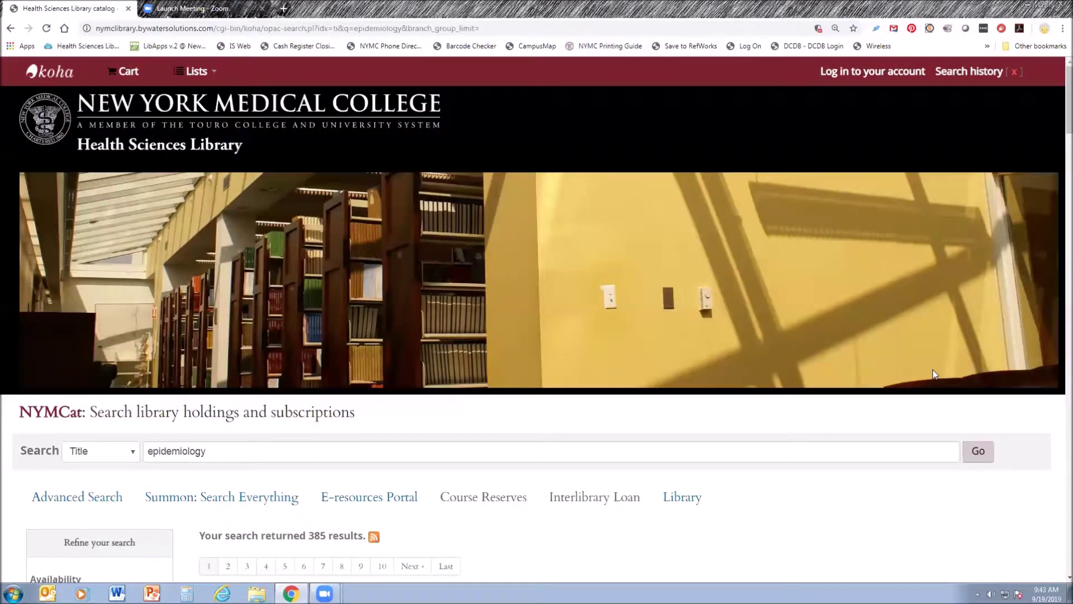
Limit the epidemiology search results to the Books item type and browse the filtered list.
scroll(935, 374, down, 4)
scroll(935, 374, down, 1)
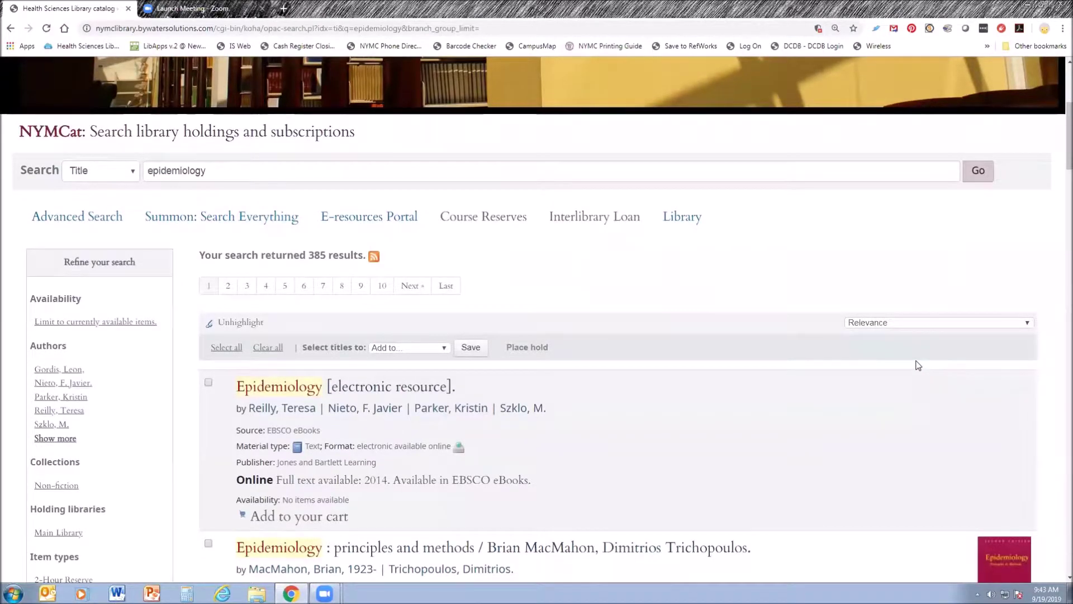
scroll(917, 365, down, 1)
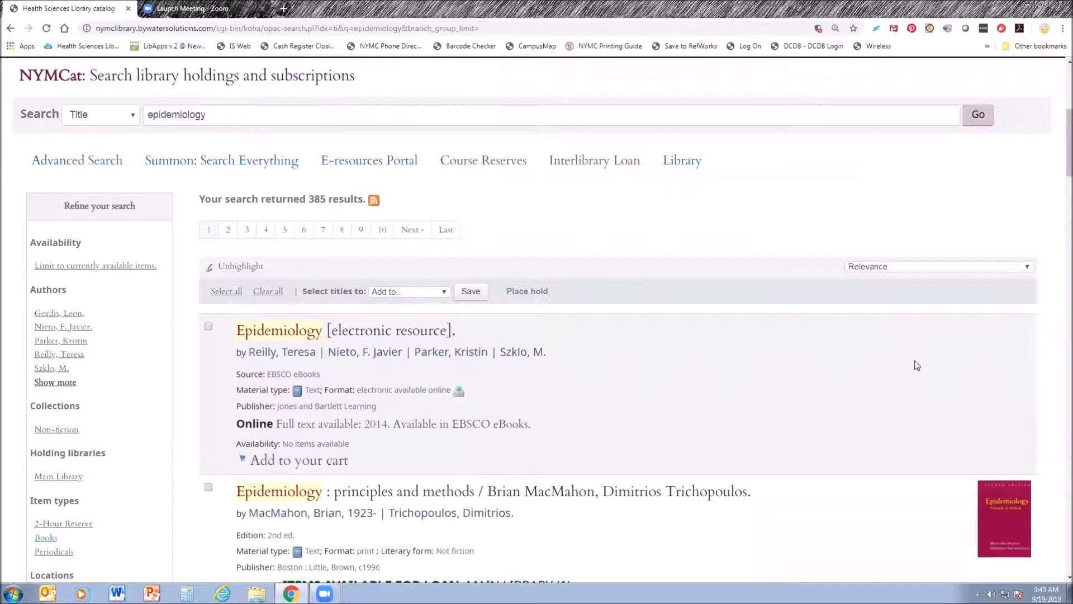
scroll(917, 365, down, 2)
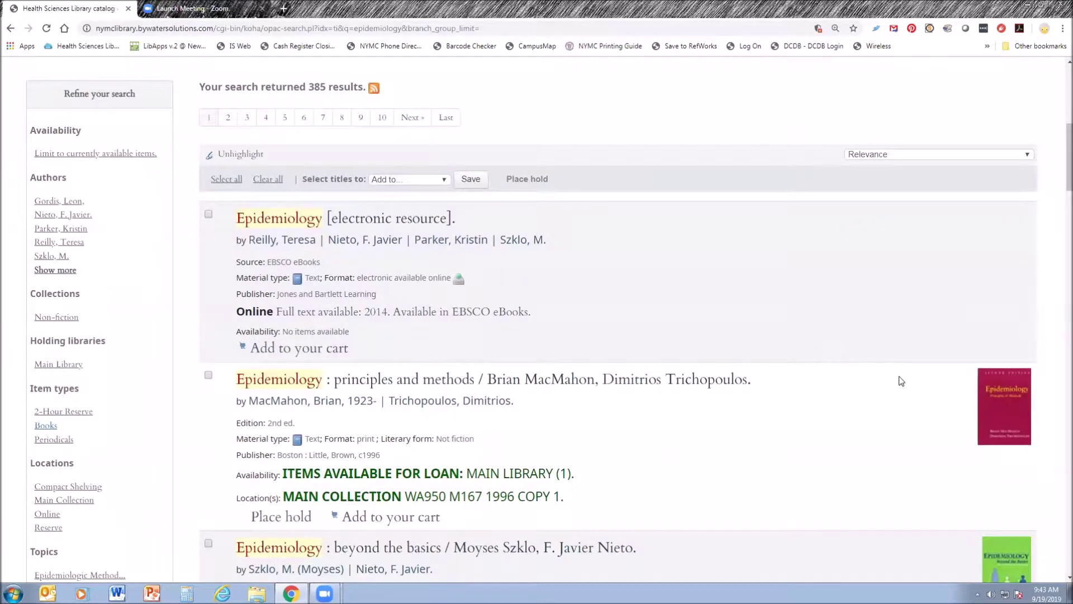
scroll(160, 292, down, 1)
click(51, 370)
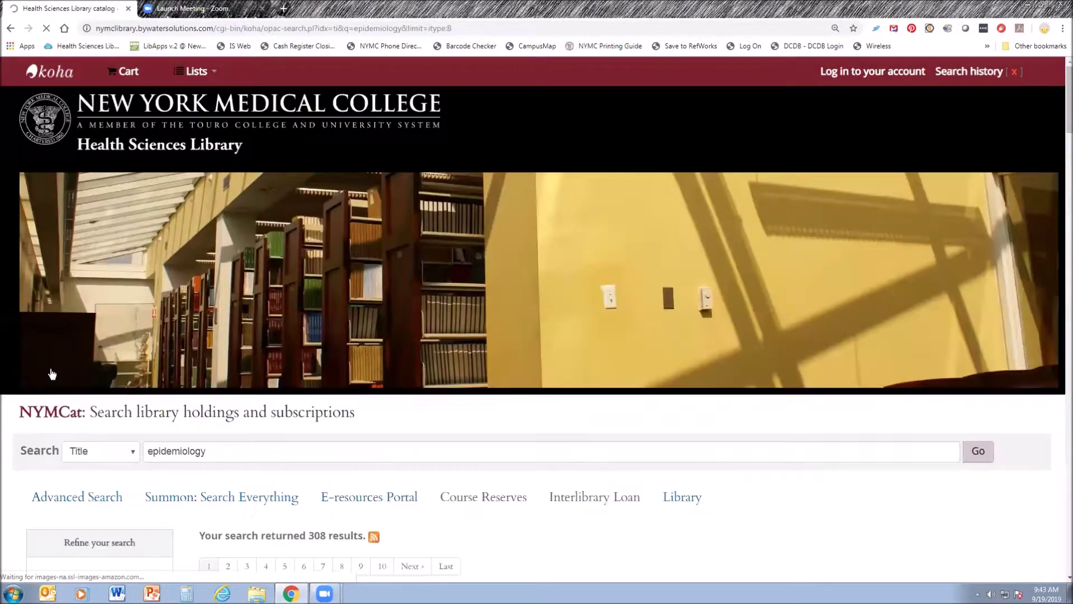
scroll(522, 441, down, 1)
scroll(522, 446, down, 3)
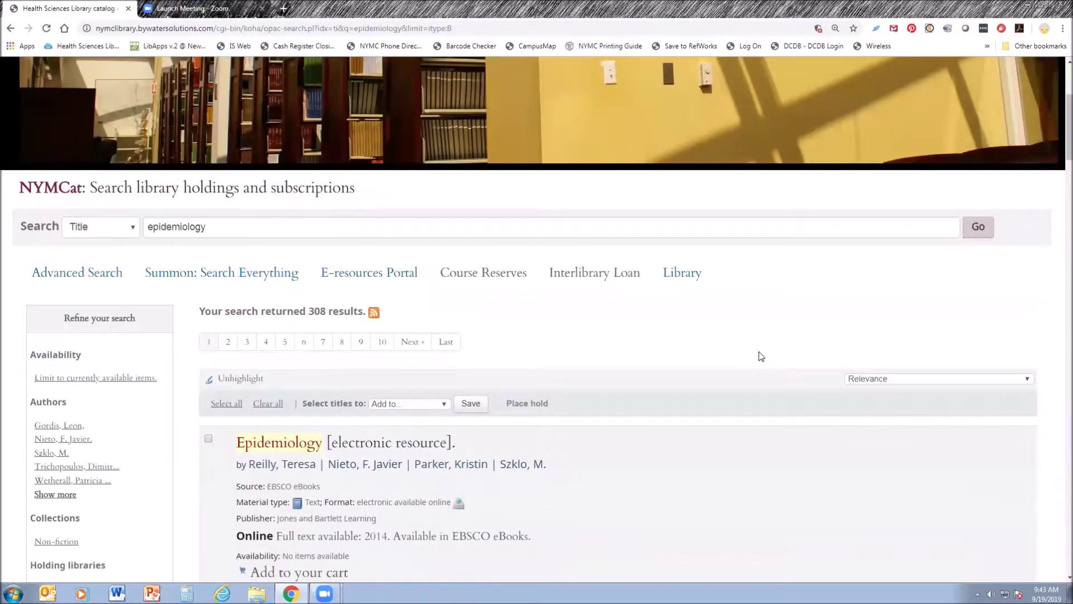
scroll(758, 360, down, 5)
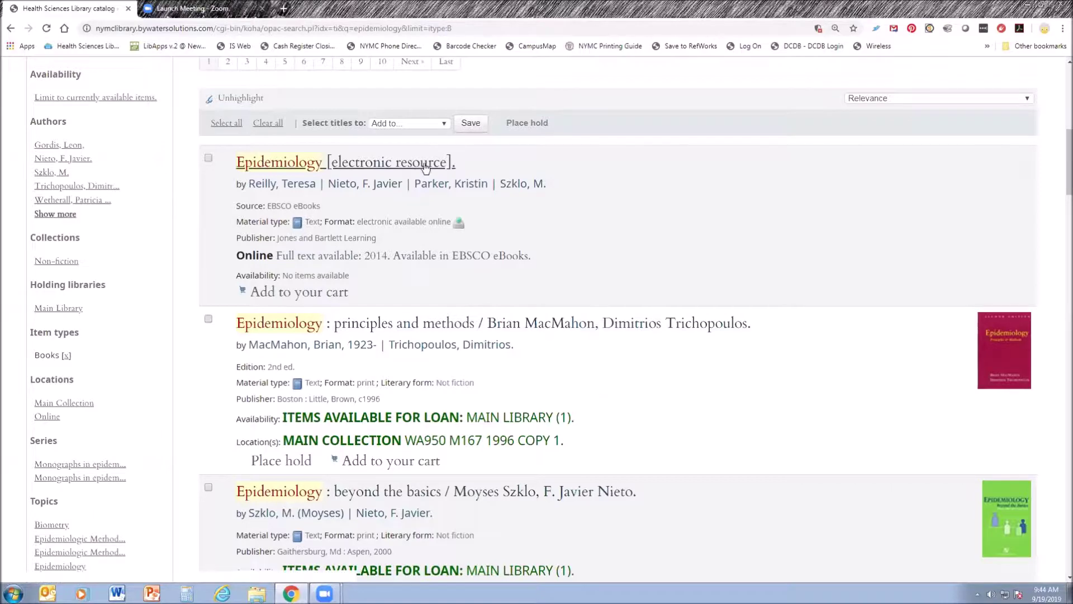
Return to the library homepage and run an HSL Discovery Search for "cell biology".
click(65, 29)
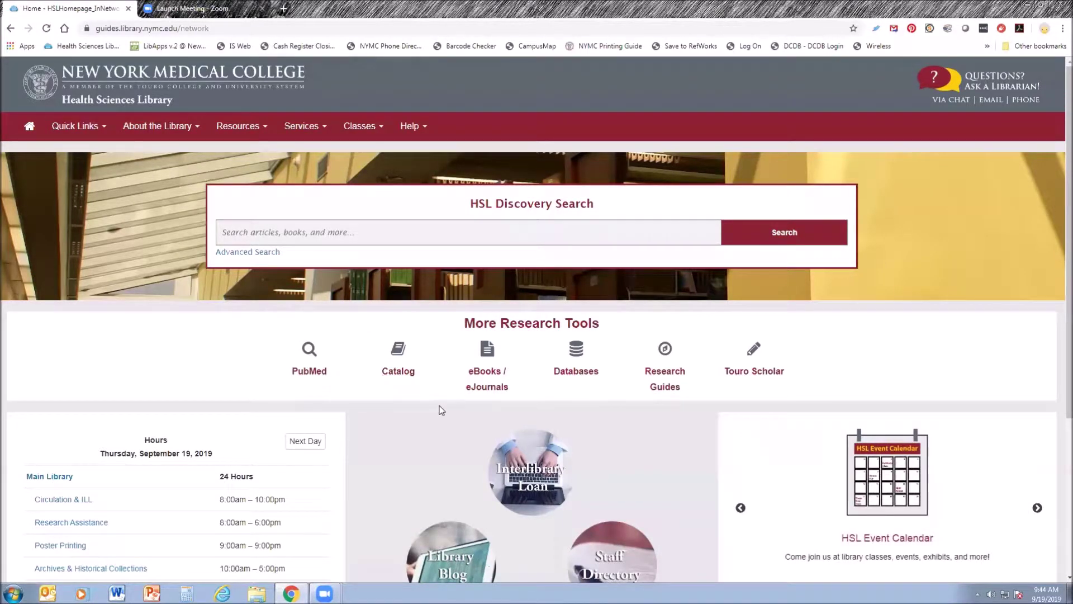
click(472, 235)
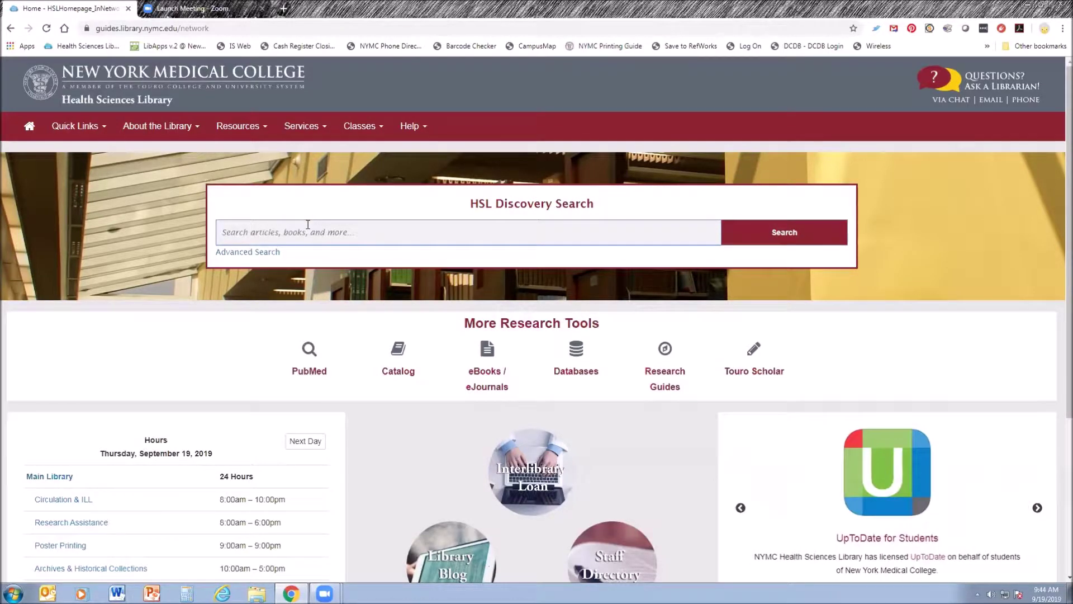
text(cell biolo)
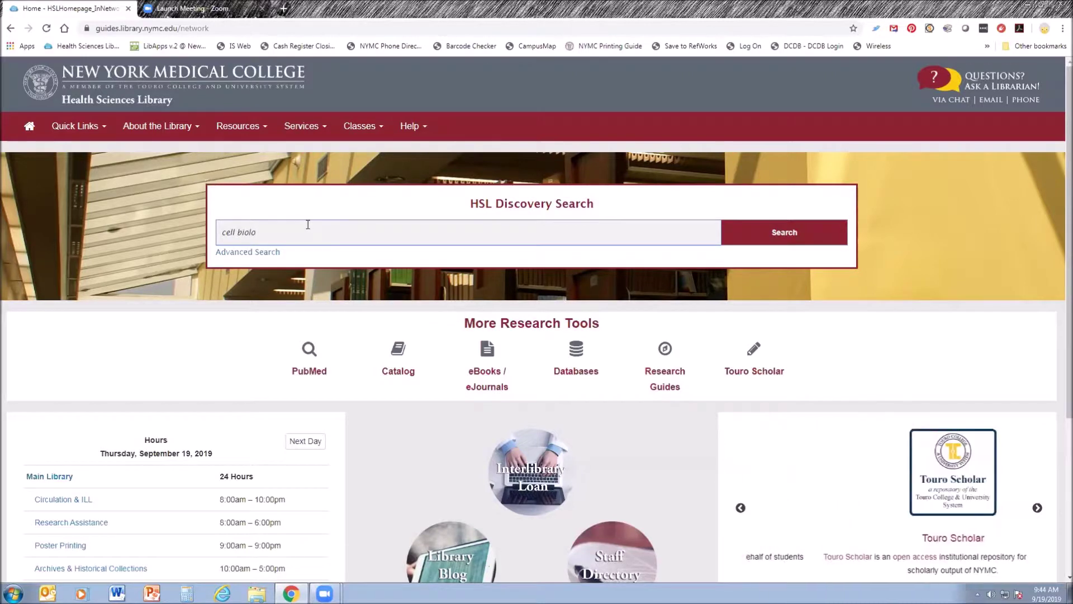
text(gy)
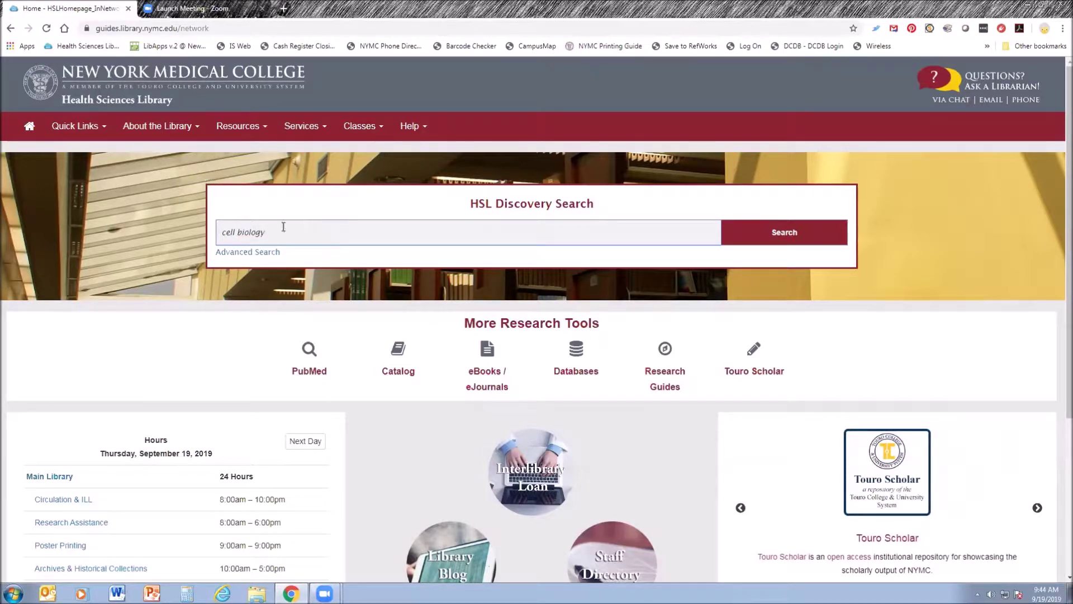
click(764, 239)
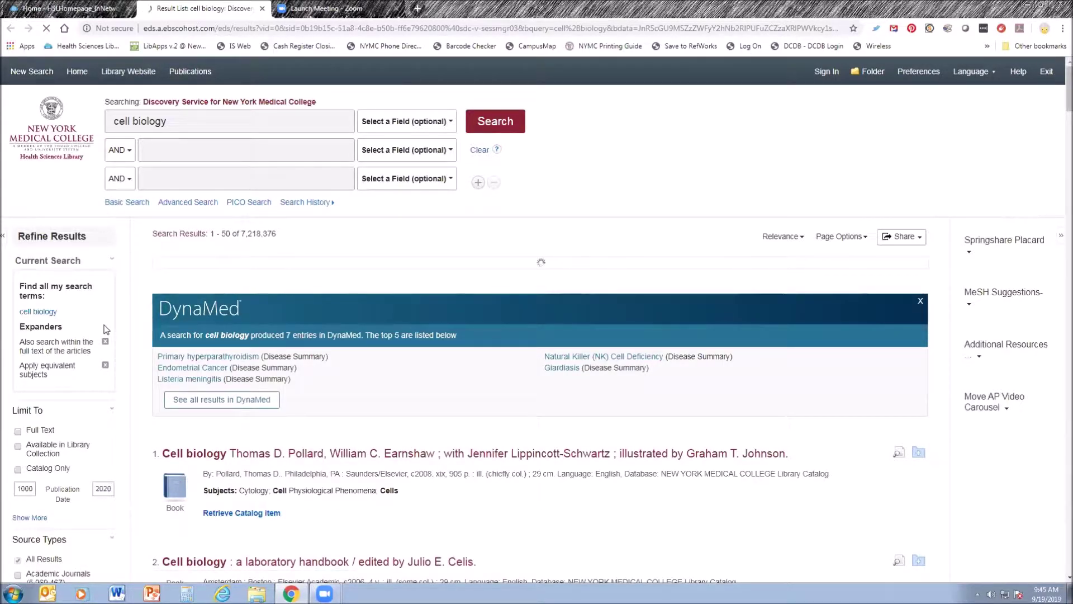
Limit the cell biology results to the eBooks source type and look through the listed titles.
scroll(106, 329, down, 3)
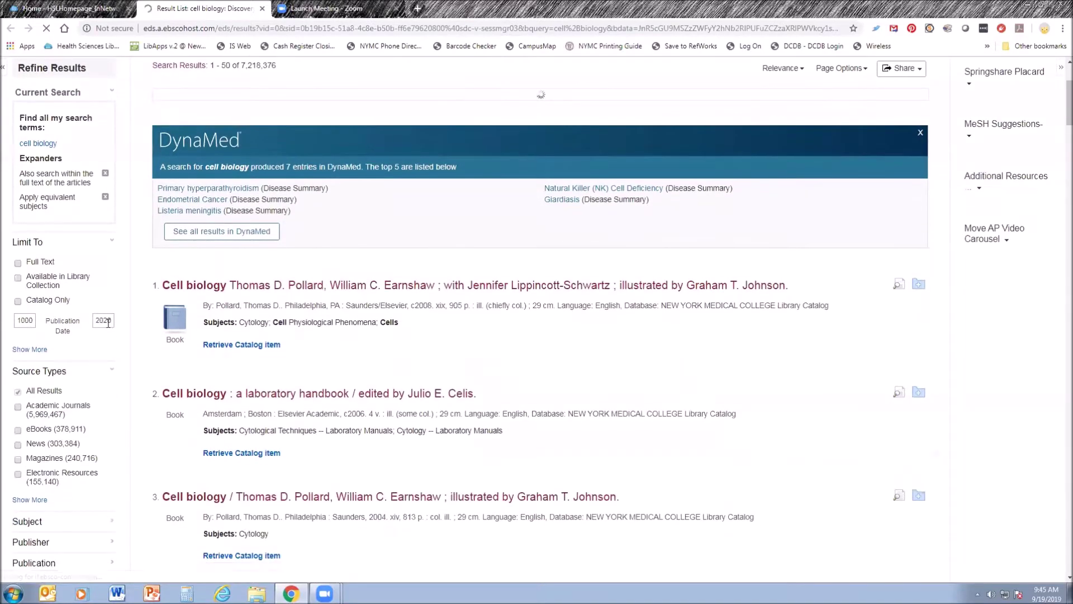
scroll(107, 324, down, 2)
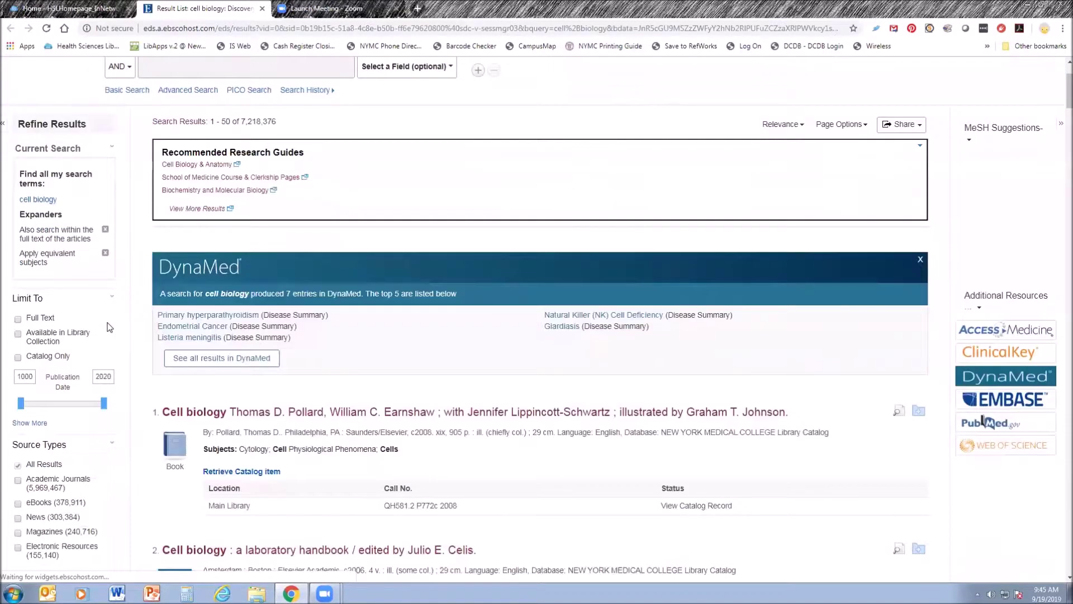
scroll(109, 327, down, 4)
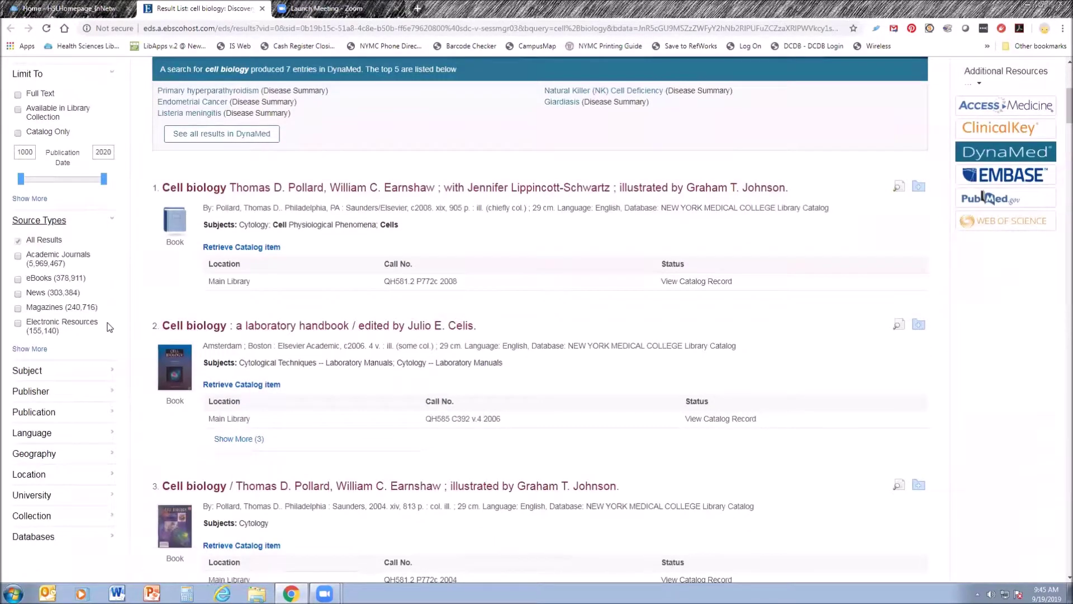
click(17, 279)
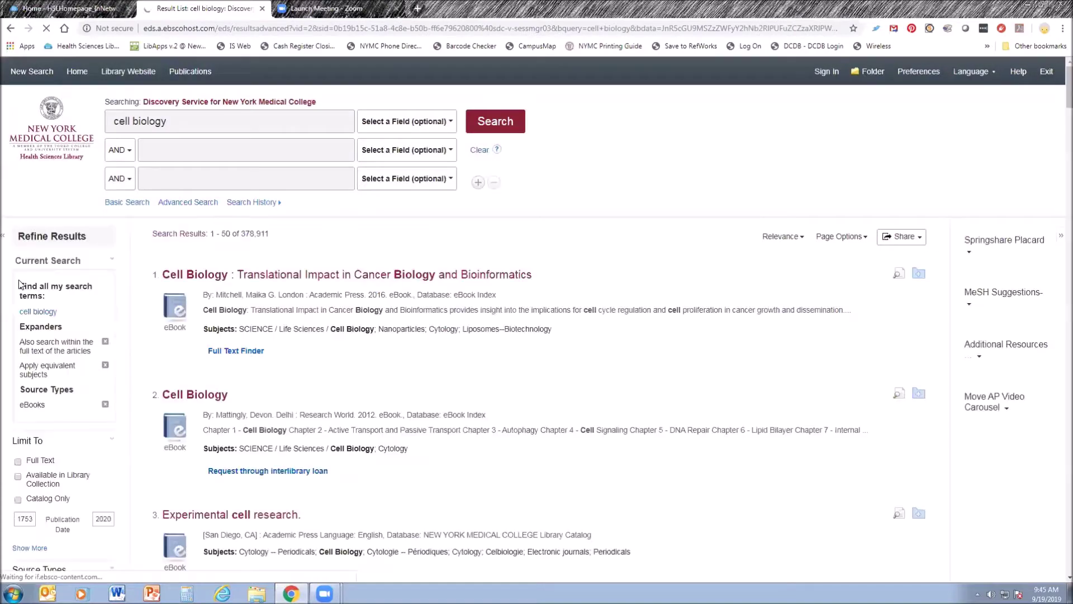
scroll(808, 517, down, 4)
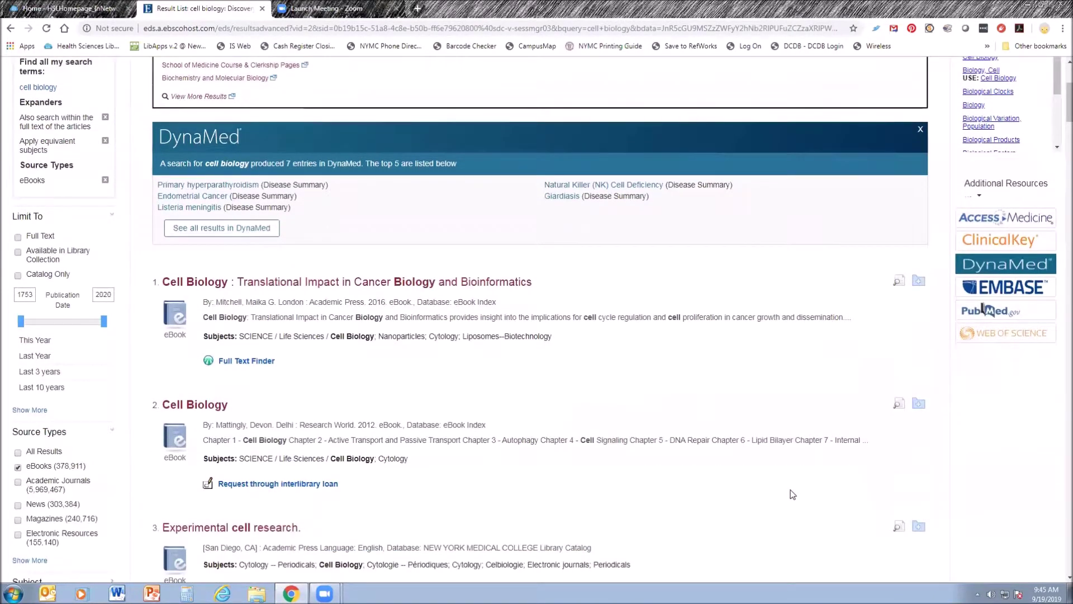
scroll(727, 469, down, 1)
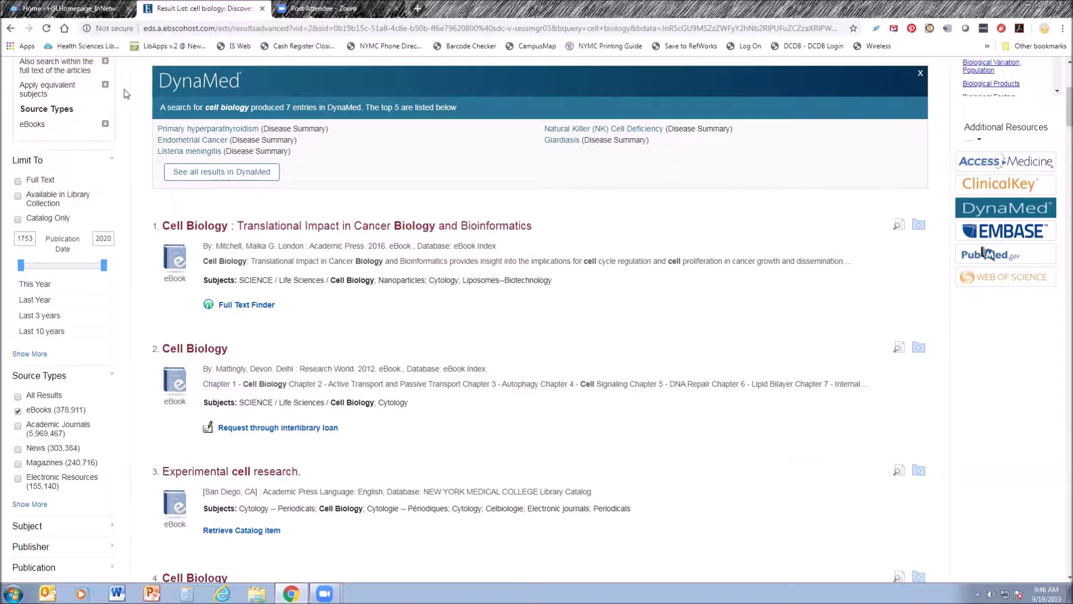
Open the eBooks / eJournals search from the library homepage and restrict it to eBooks only.
click(64, 29)
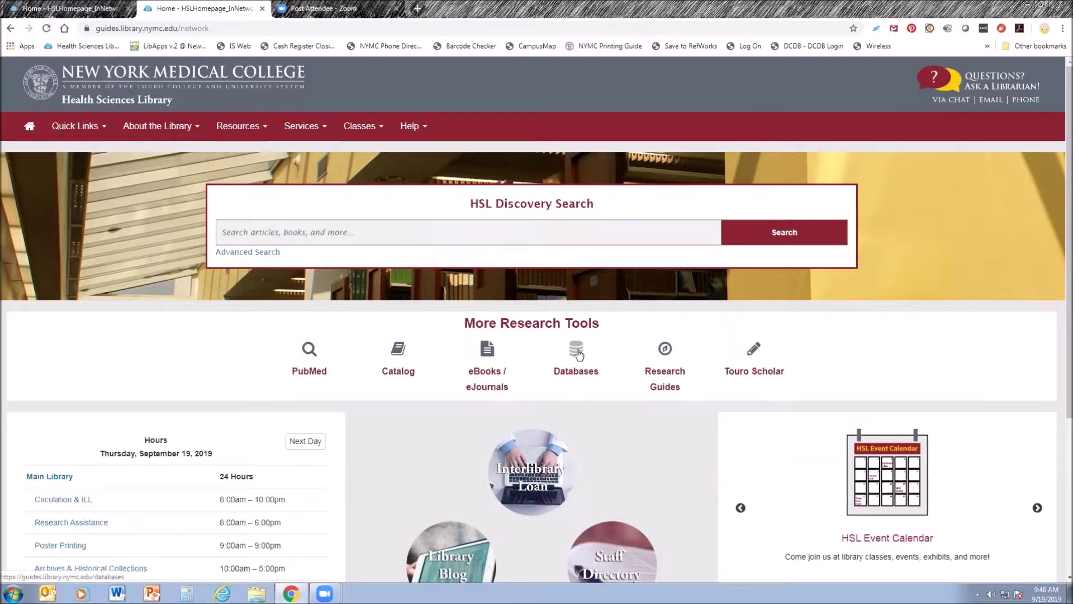
click(490, 375)
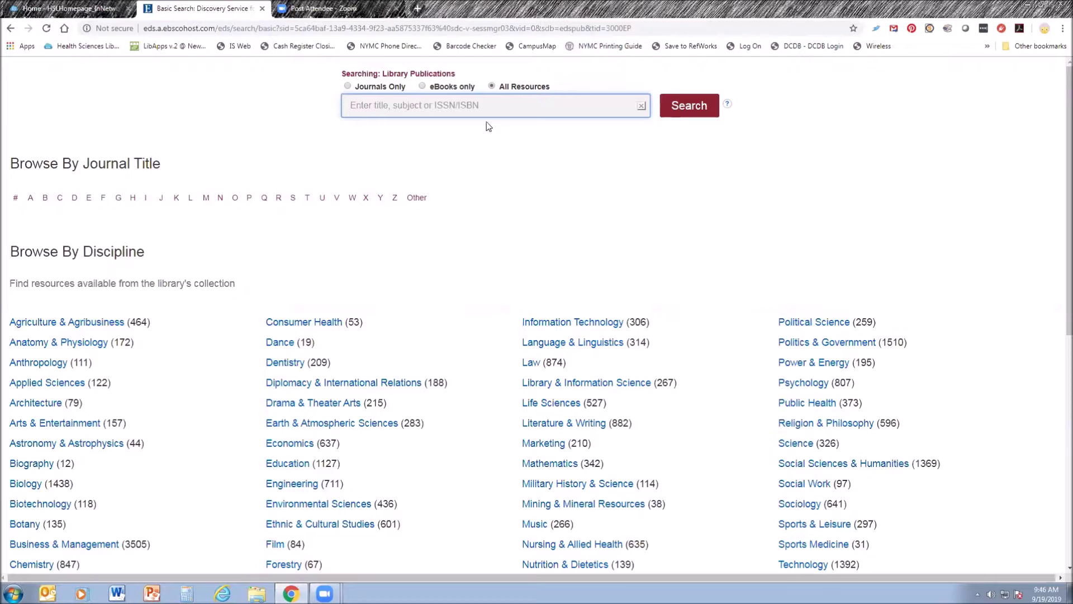
click(422, 86)
Search the library publications for eBooks on "Public Health".
click(429, 106)
text(Pub)
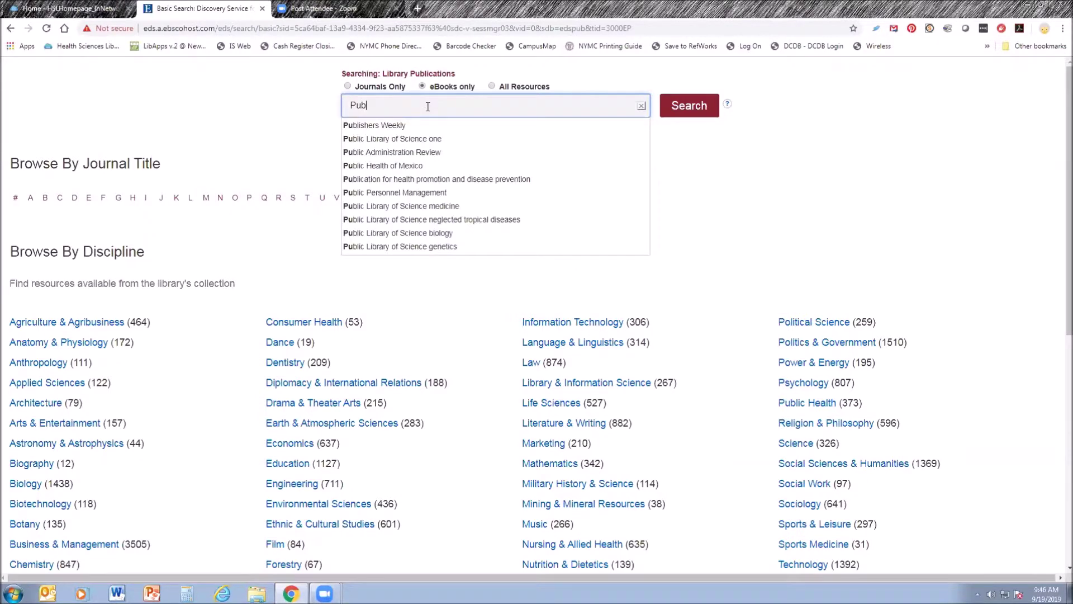
text(lic )
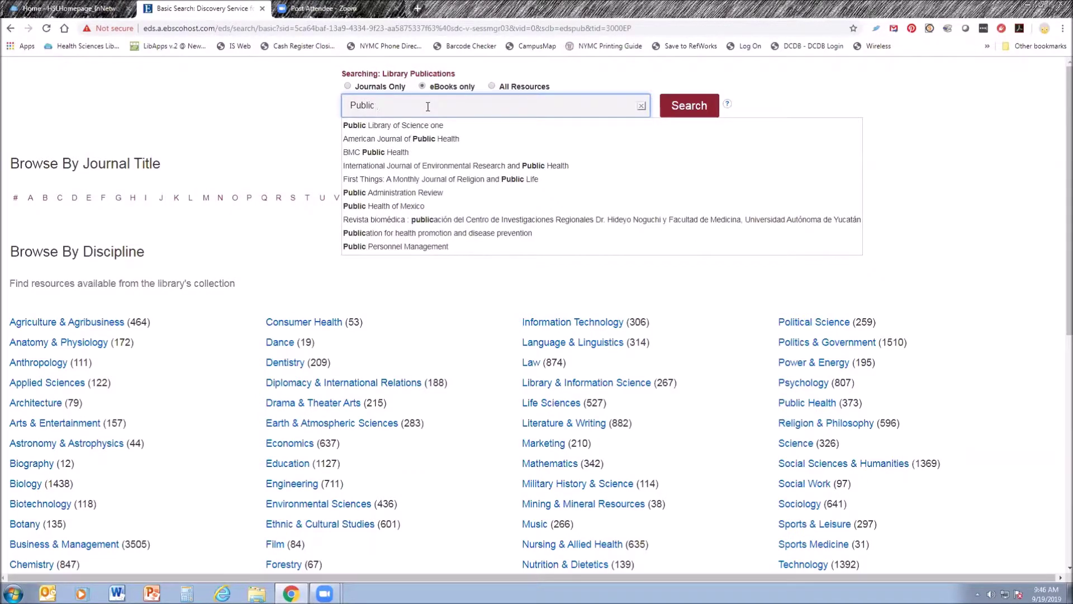
text(Halth)
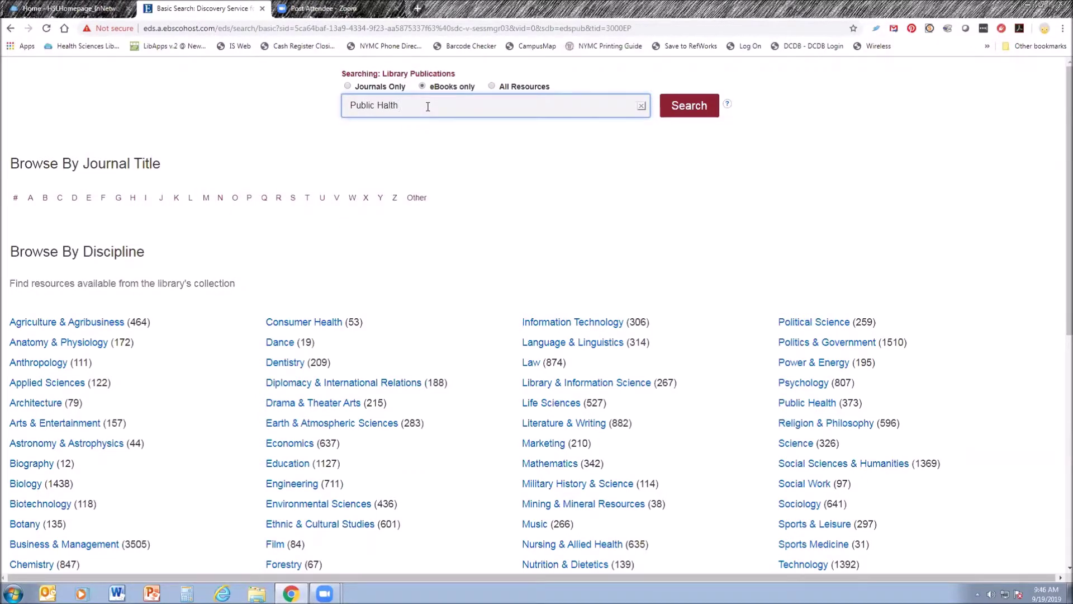
key(BackSpace)
key(BackSpace)
key(BackSpace)
key(BackSpace)
text(ealth)
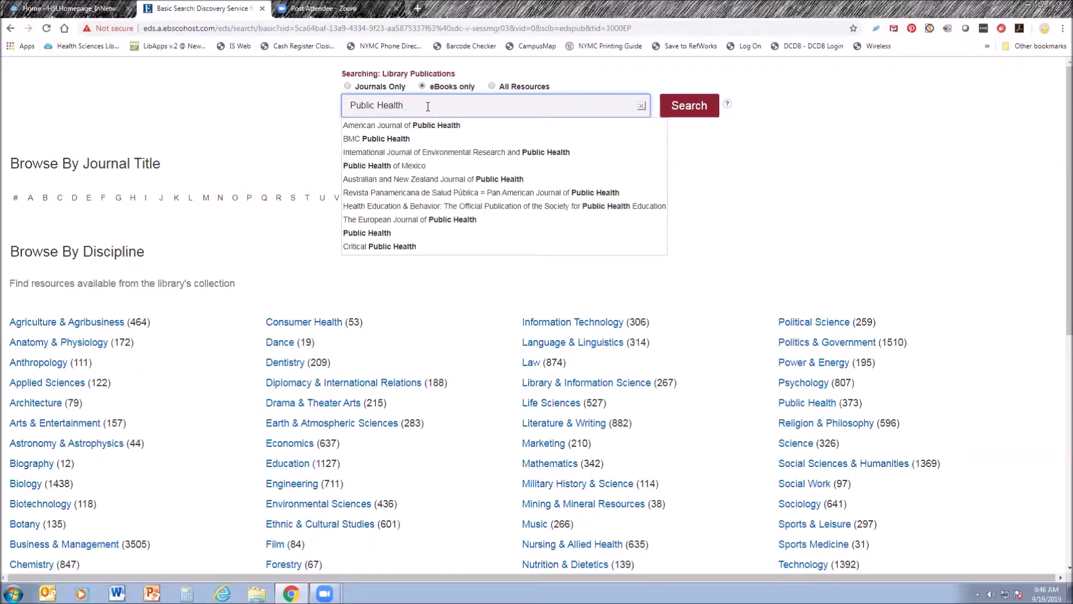
click(707, 109)
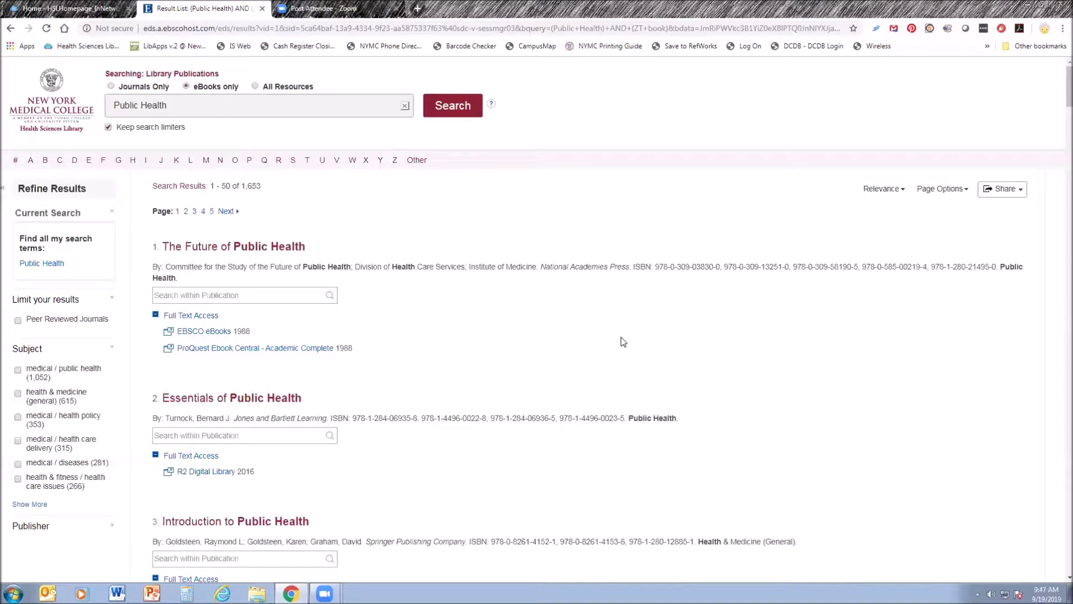
Return to the library homepage and open eBook Collection (EBSCOhost) from the list of databases.
click(65, 29)
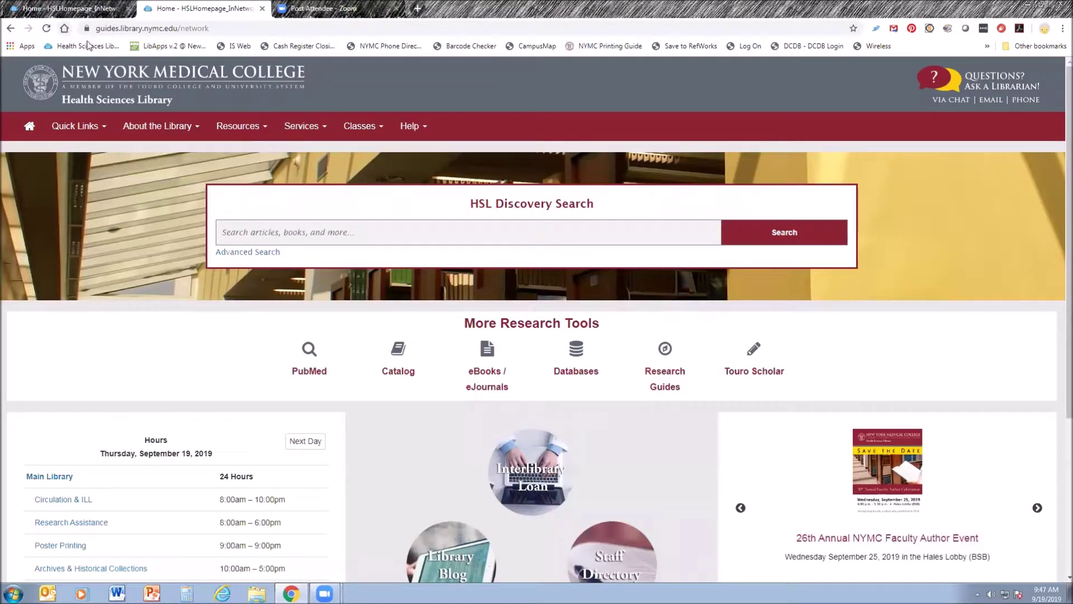
click(578, 373)
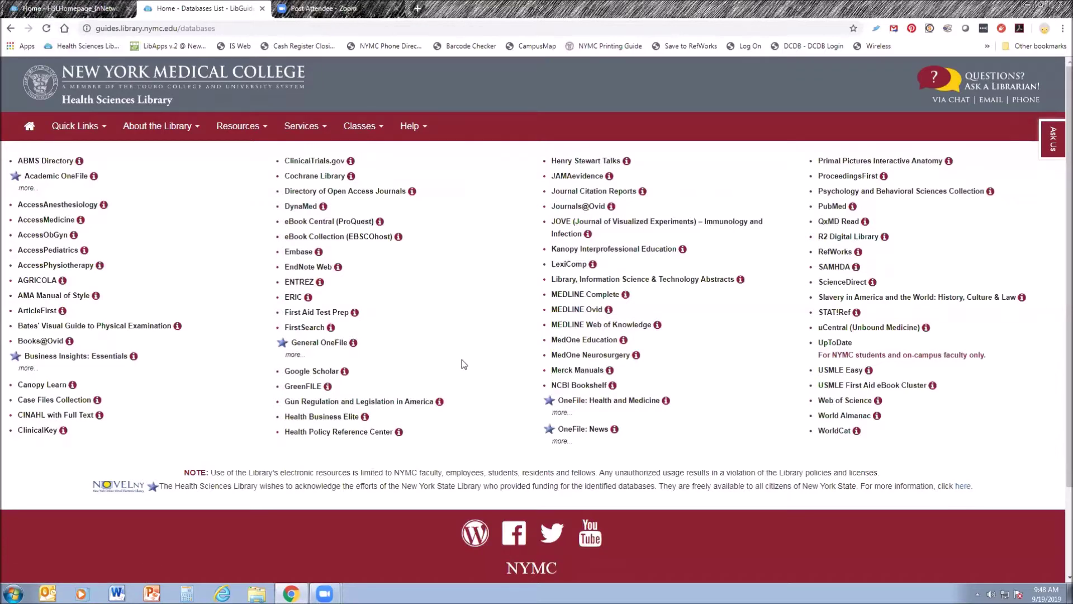
click(328, 238)
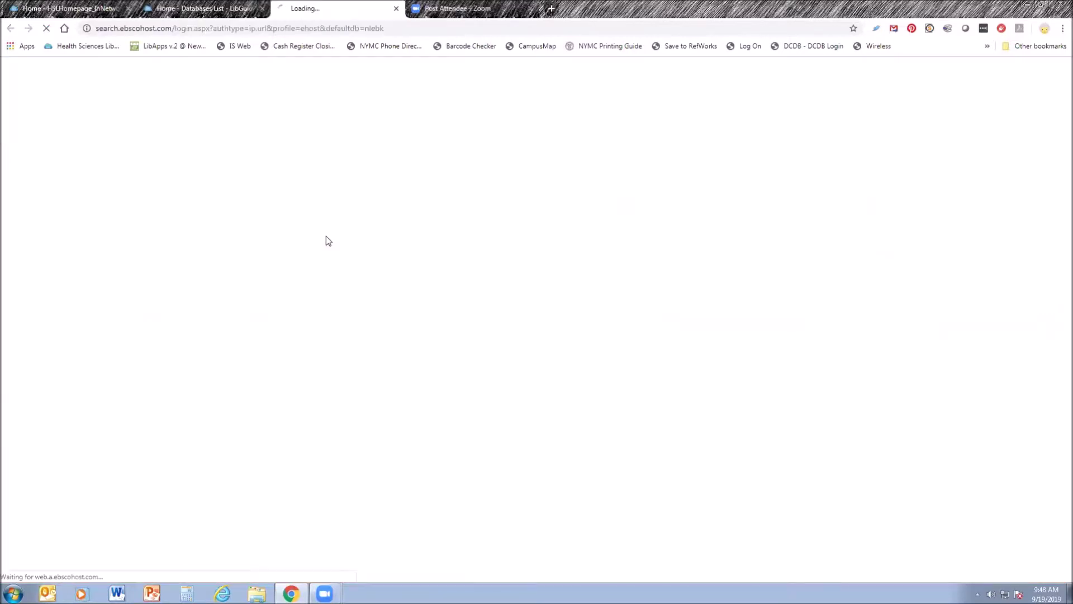
Search the eBook Collection for "epidemiology" in the TI Title field, checking the available search options and limiters before running it.
click(300, 139)
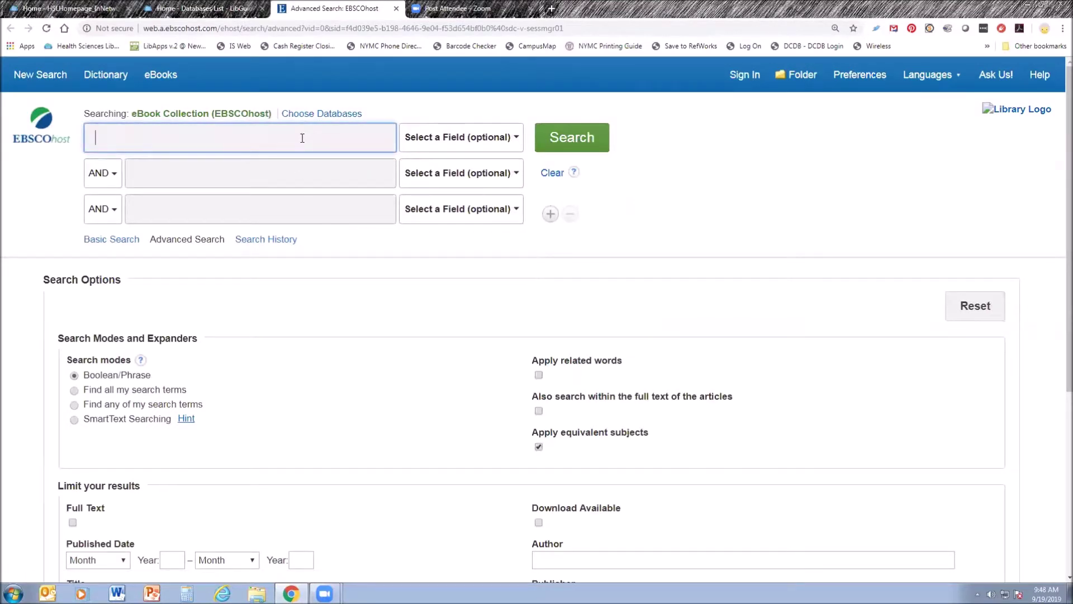
text(epidemiology)
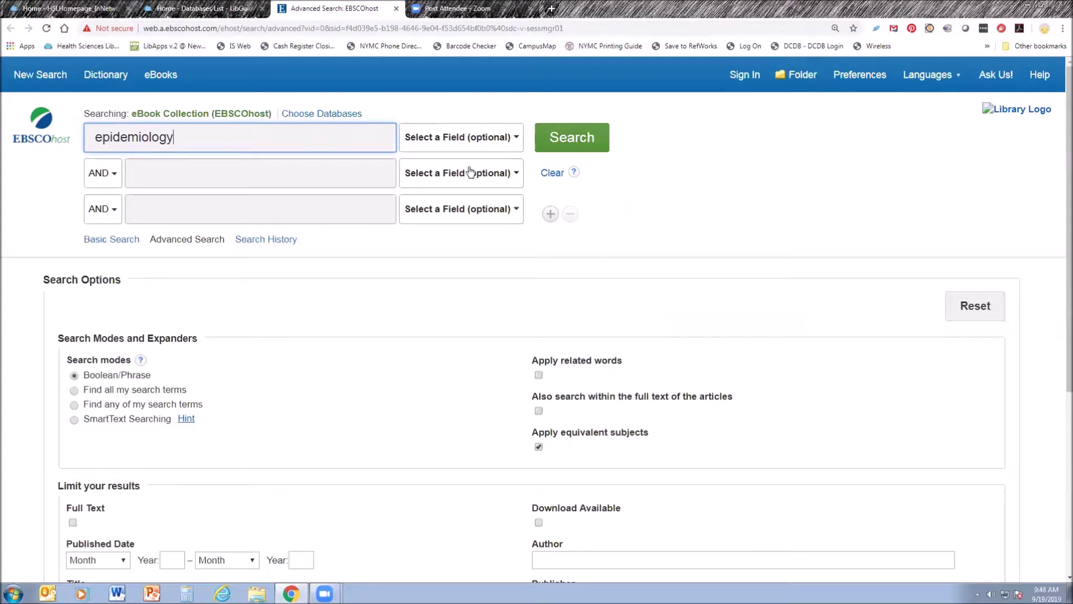
click(516, 139)
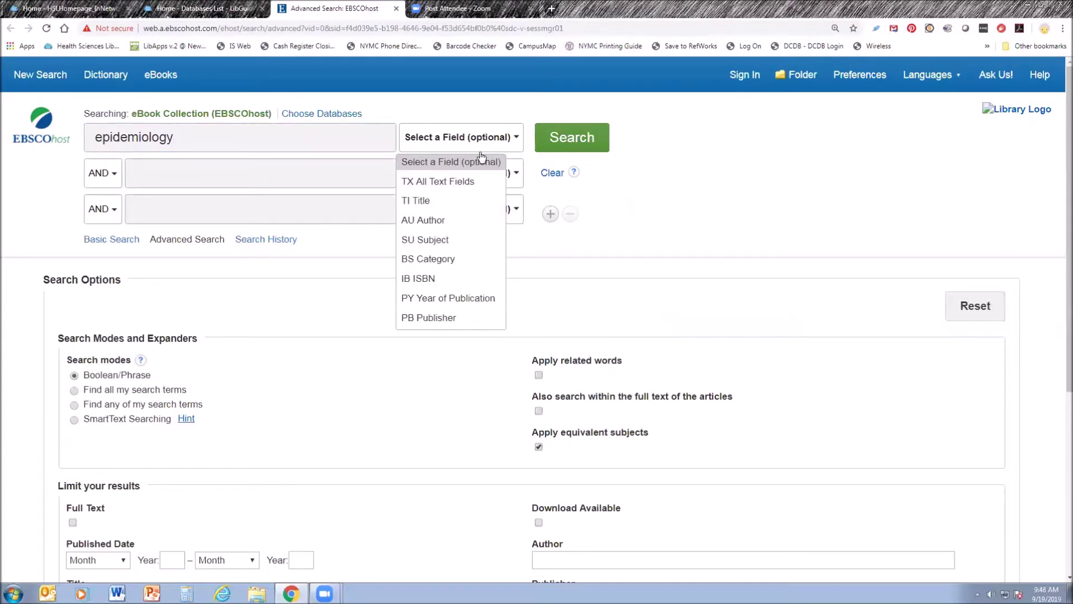
click(421, 202)
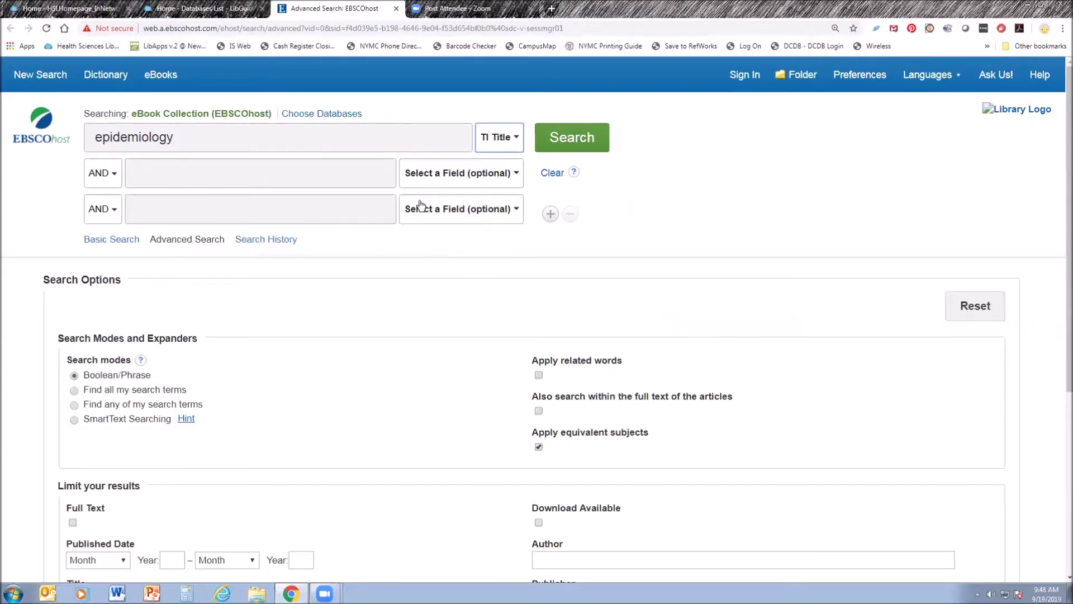
scroll(400, 288, down, 4)
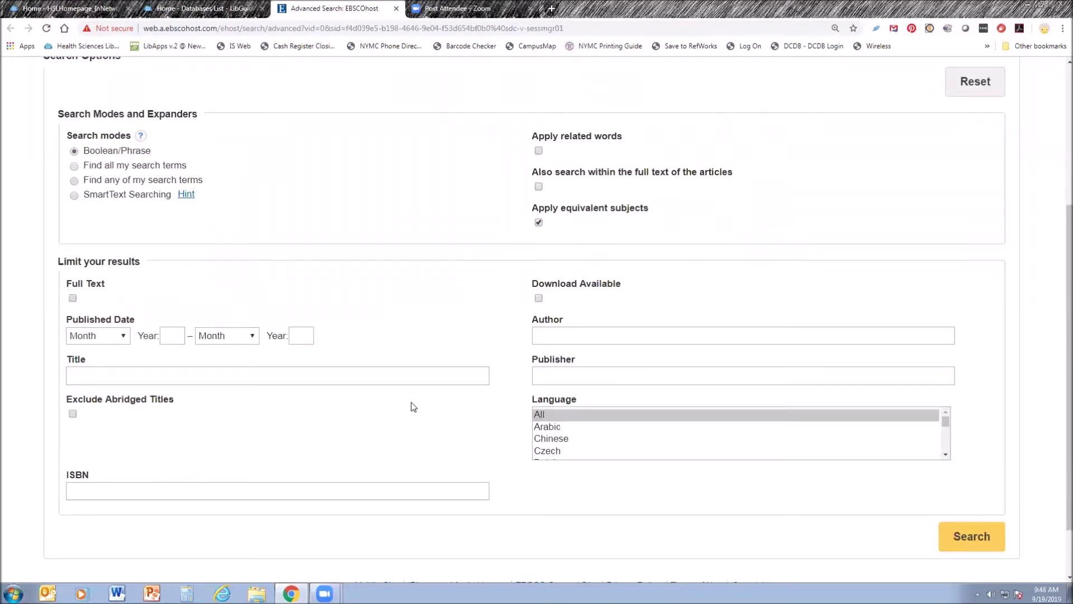
scroll(403, 369, up, 4)
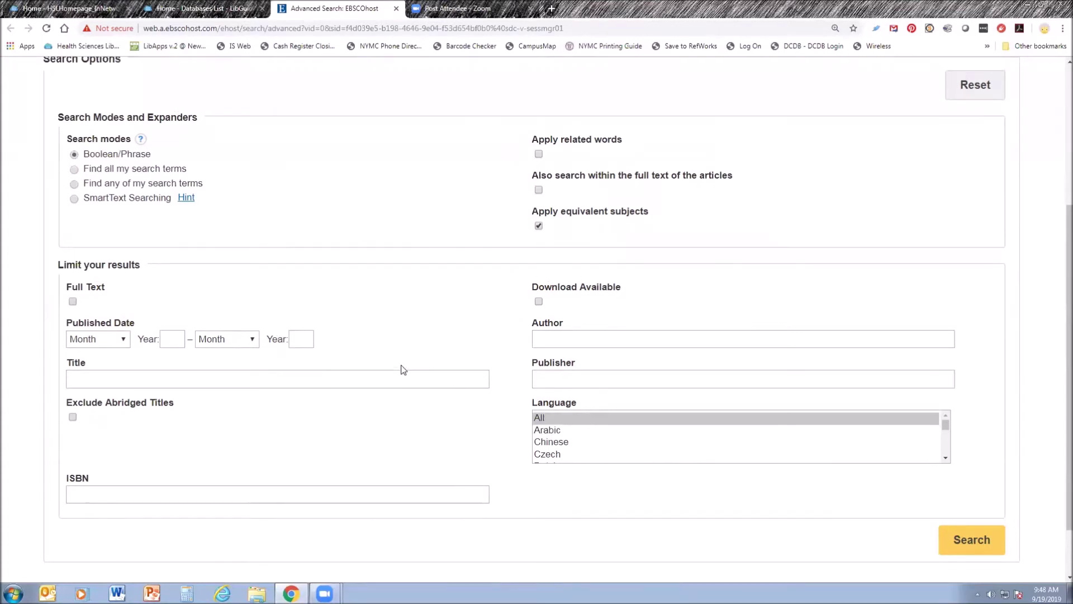
click(575, 147)
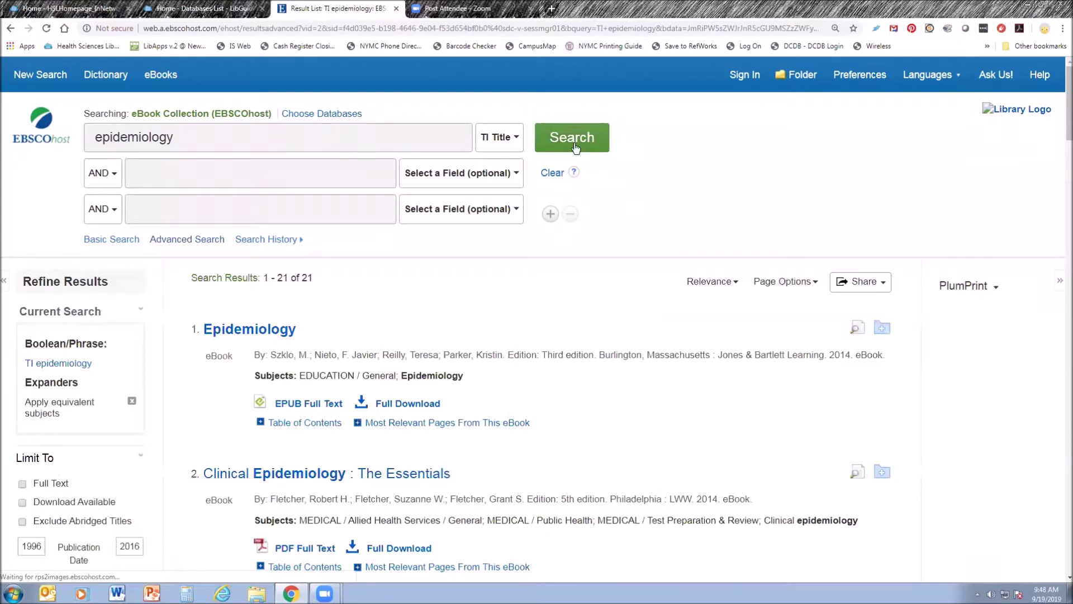
Look through the epidemiology eBook results with their full text and download options, and return to the library homepage.
scroll(486, 241, down, 2)
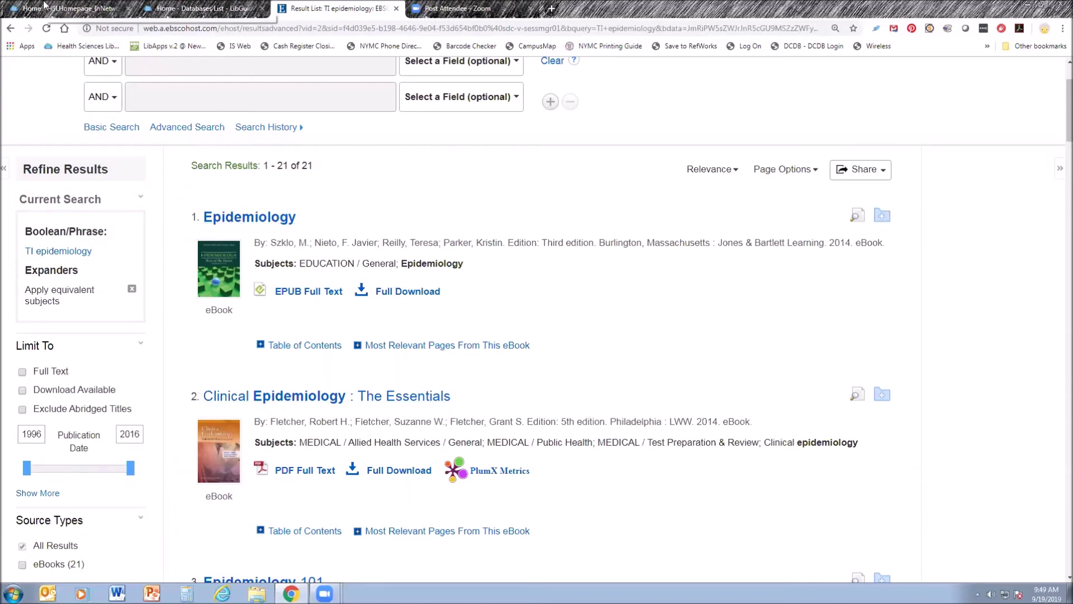
click(61, 8)
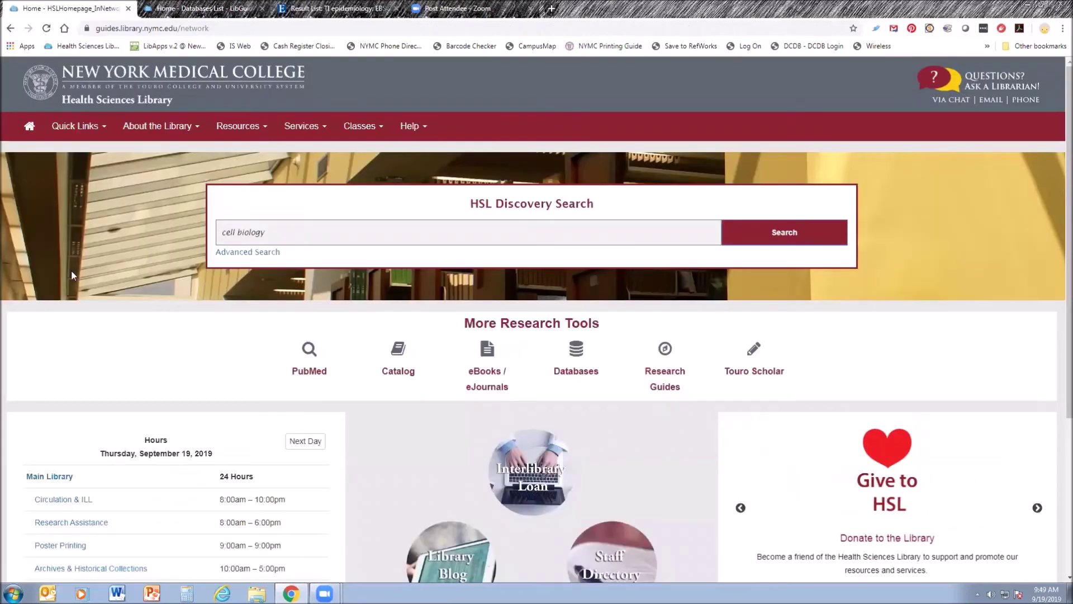